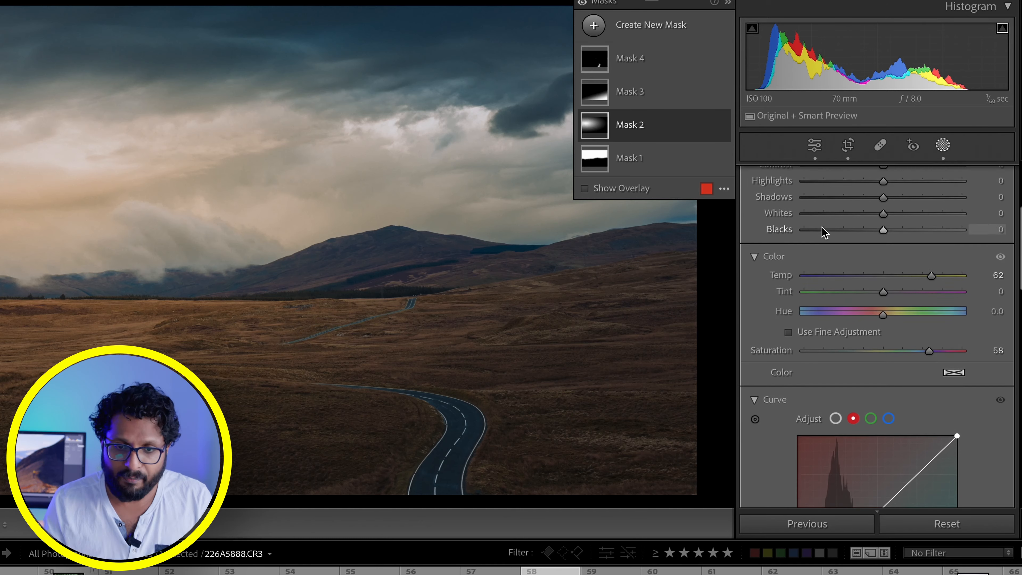
- Look through Mask 2's color, curve, presence and detail adjustments
{"action": "scroll", "coordinate": [822, 227], "scroll_direction": "down", "scroll_amount": 8}
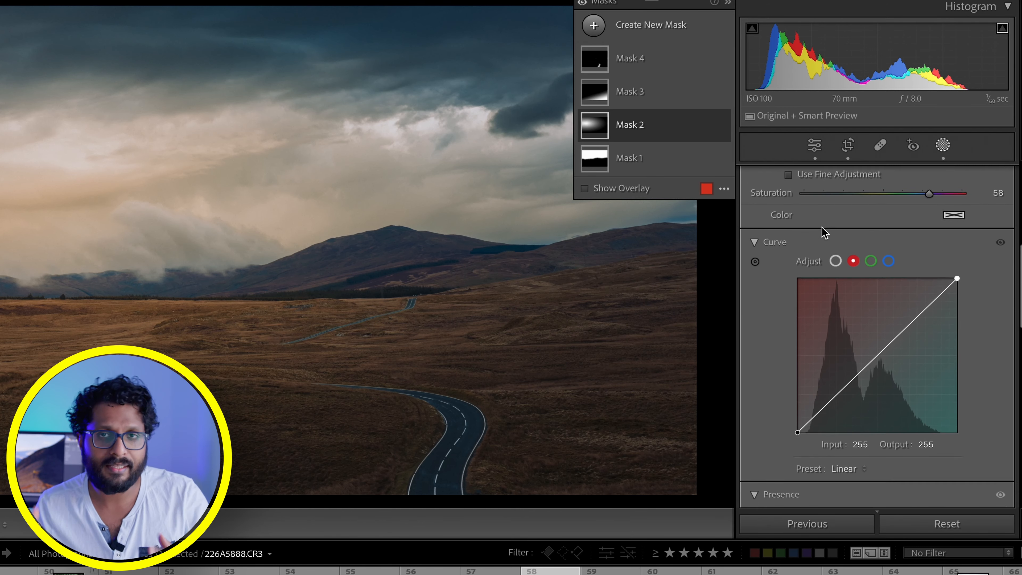
{"action": "scroll", "coordinate": [821, 228], "scroll_direction": "down", "scroll_amount": 5}
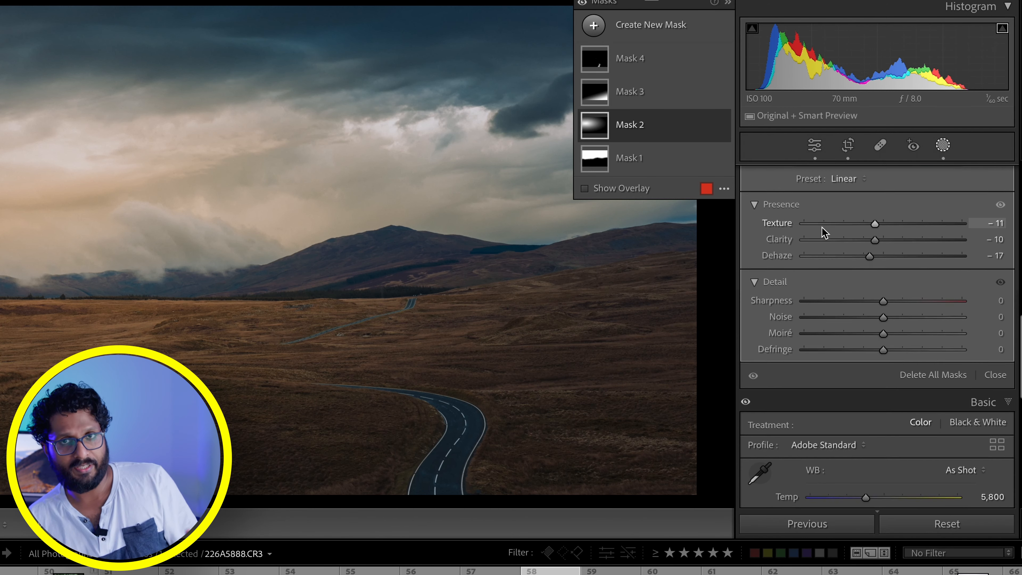
{"action": "scroll", "coordinate": [821, 227], "scroll_direction": "up", "scroll_amount": 12}
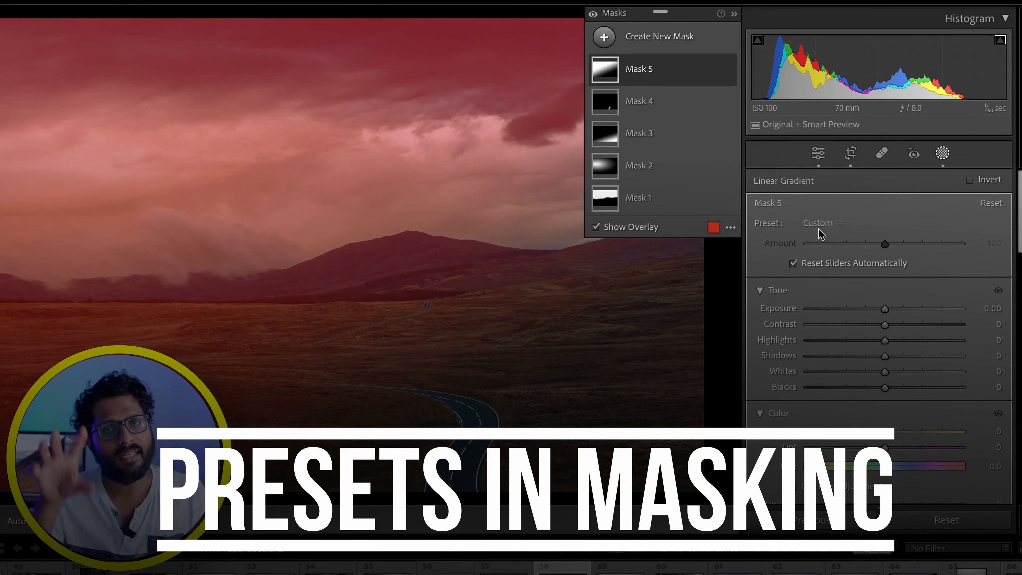
- Choose the Exposure preset for the linear gradient in Mask 5
{"action": "left_click", "coordinate": [819, 225]}
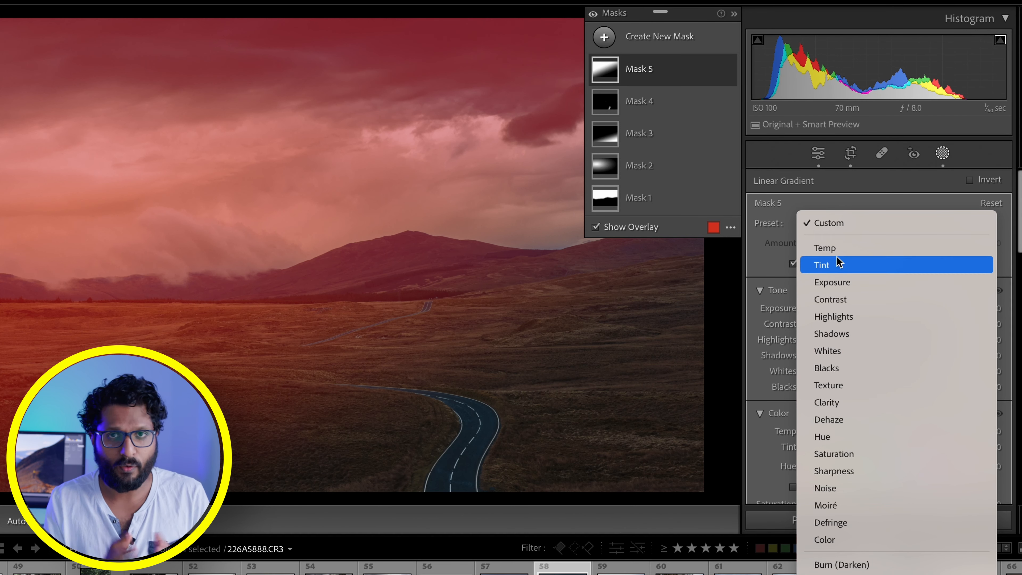
{"action": "left_click", "coordinate": [841, 282]}
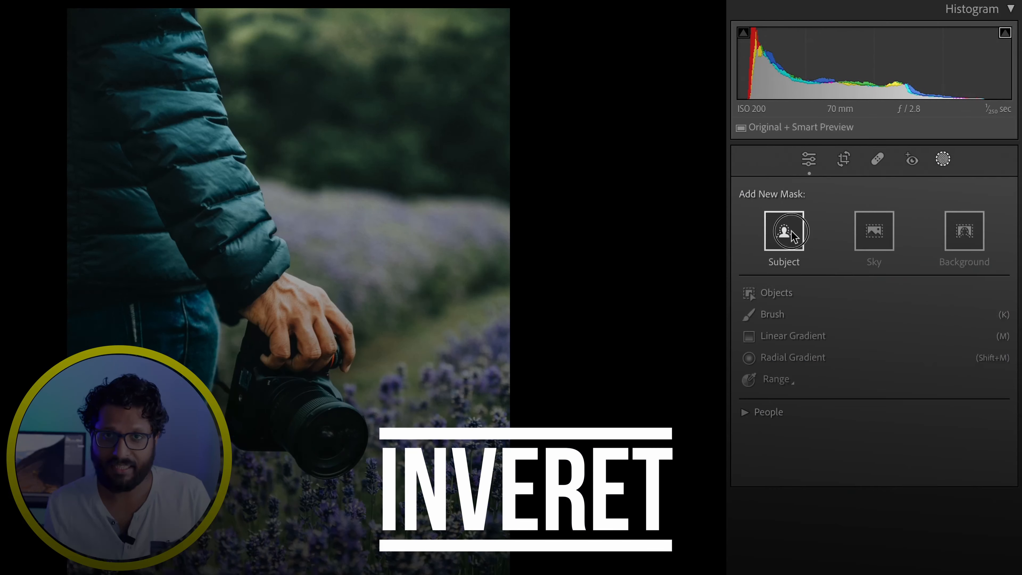
- Create a subject mask on the person holding the camera in the lavender field and invert Mask 1
{"action": "left_click", "coordinate": [785, 230]}
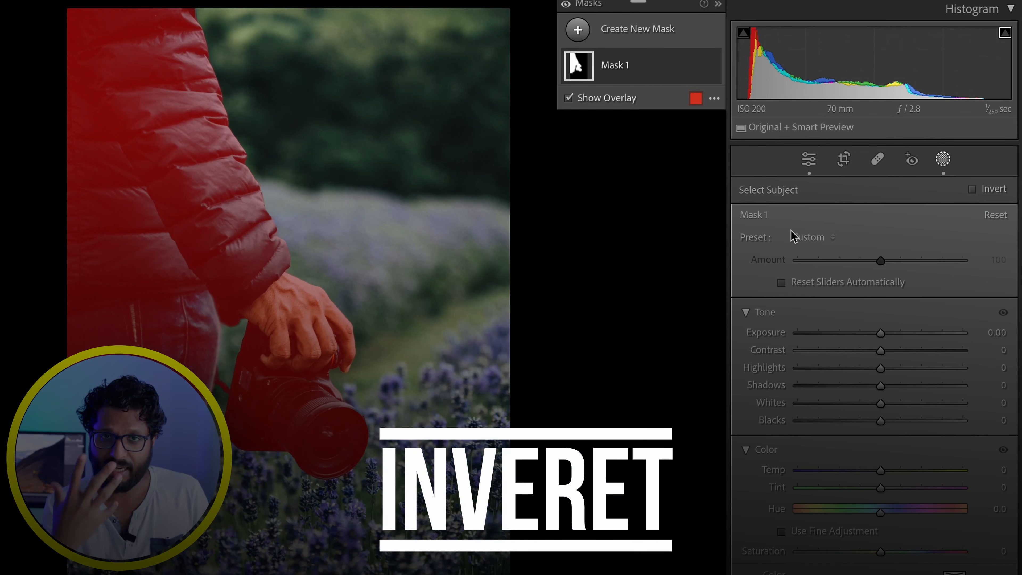
{"action": "left_click", "coordinate": [695, 66]}
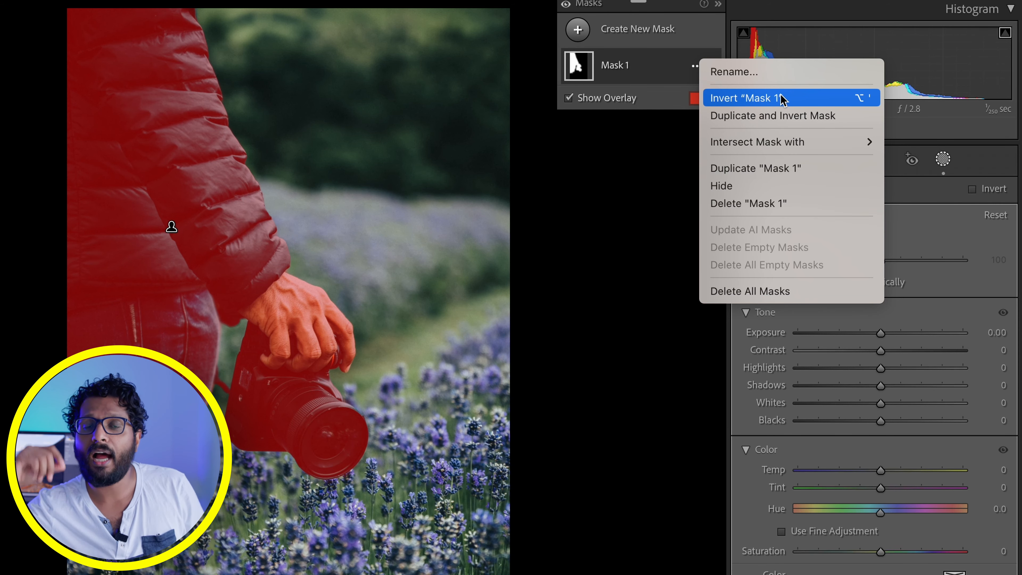
{"action": "left_click", "coordinate": [727, 102]}
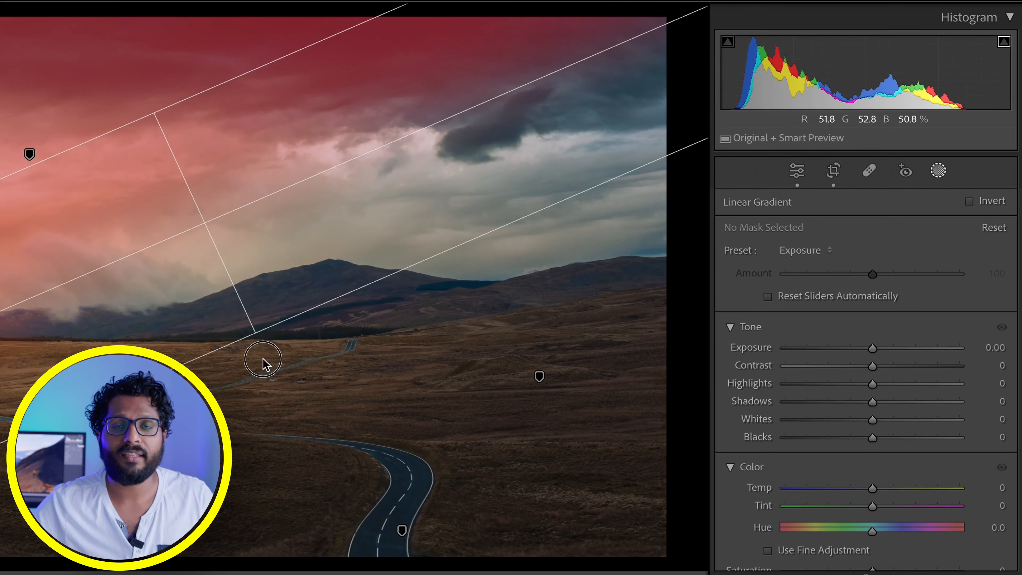
- Lay a diagonal linear gradient over the sky of the winding road photo and invert it
{"action": "left_click_drag", "start_coordinate": [258, 338], "coordinate": [302, 504]}
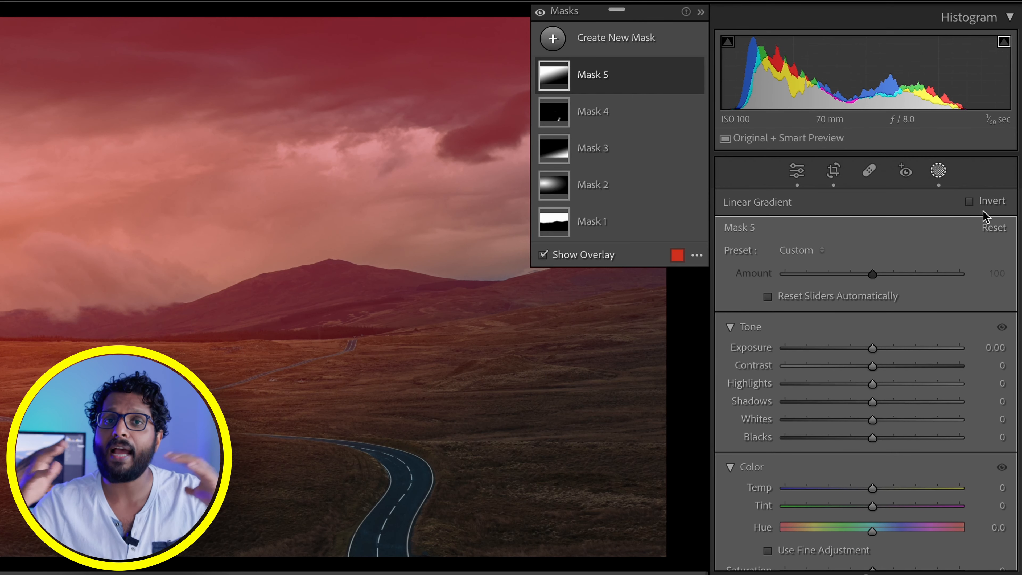
{"action": "left_click", "coordinate": [969, 202]}
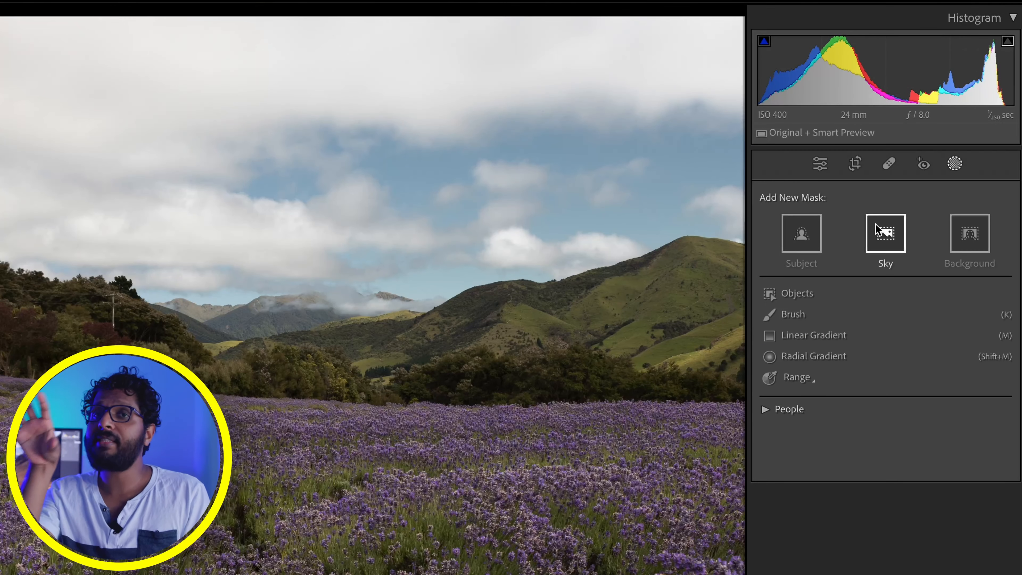
- Create a sky mask on the lavender landscape and bring up its options for adding and subtracting selections
{"action": "left_click", "coordinate": [876, 226]}
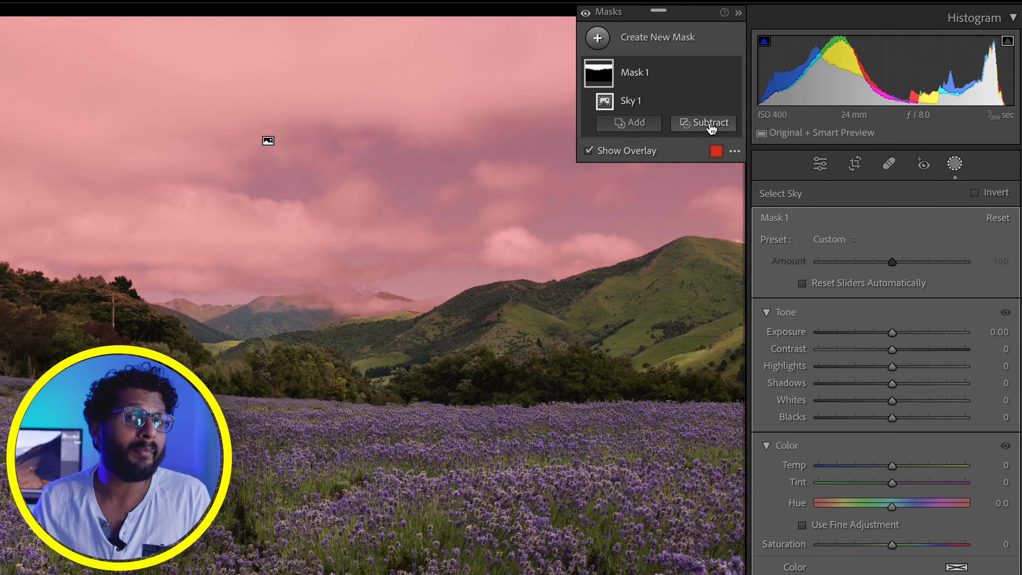
{"action": "left_click", "coordinate": [640, 123]}
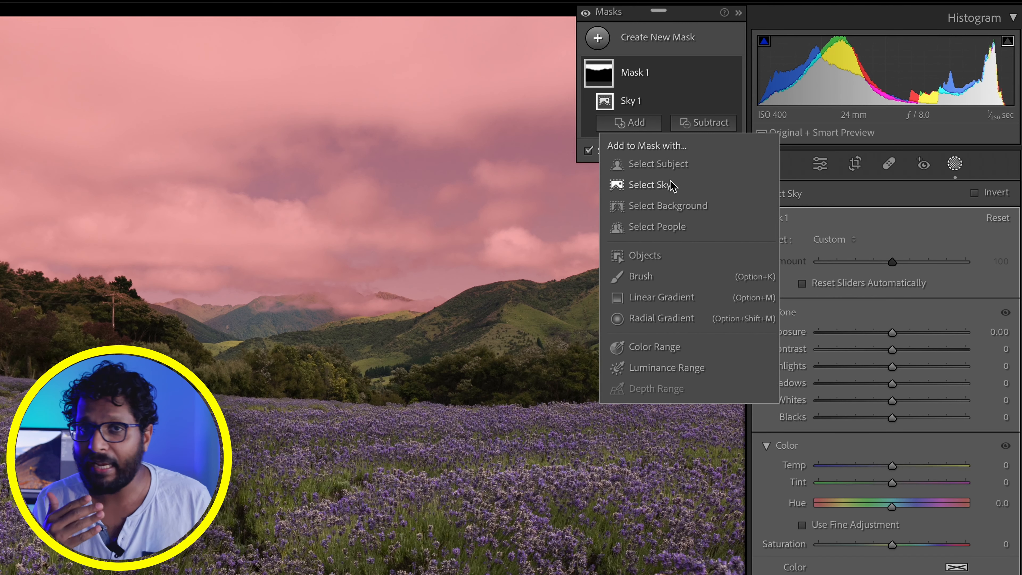
{"action": "left_click", "coordinate": [707, 128]}
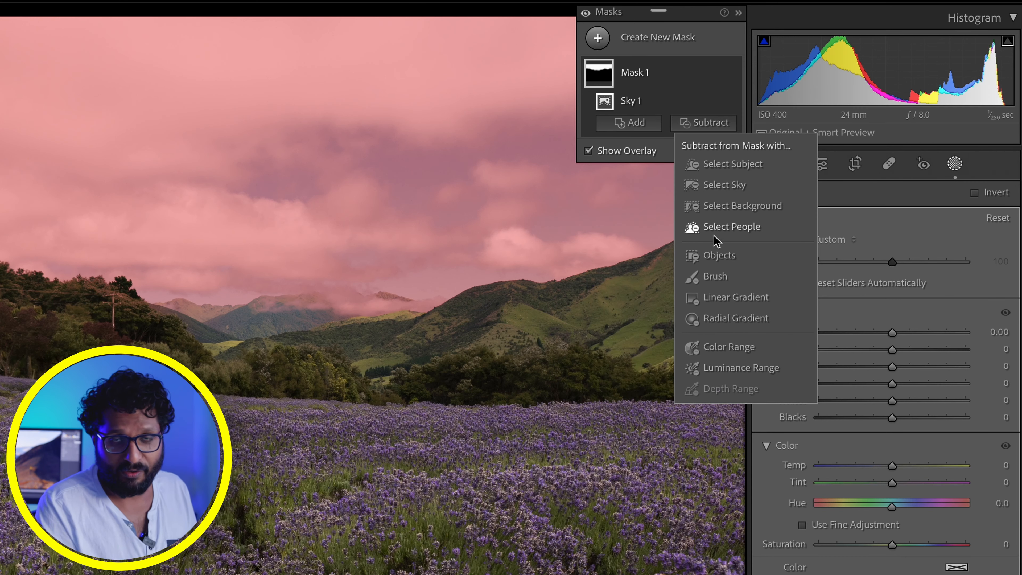
{"action": "left_click", "coordinate": [649, 128]}
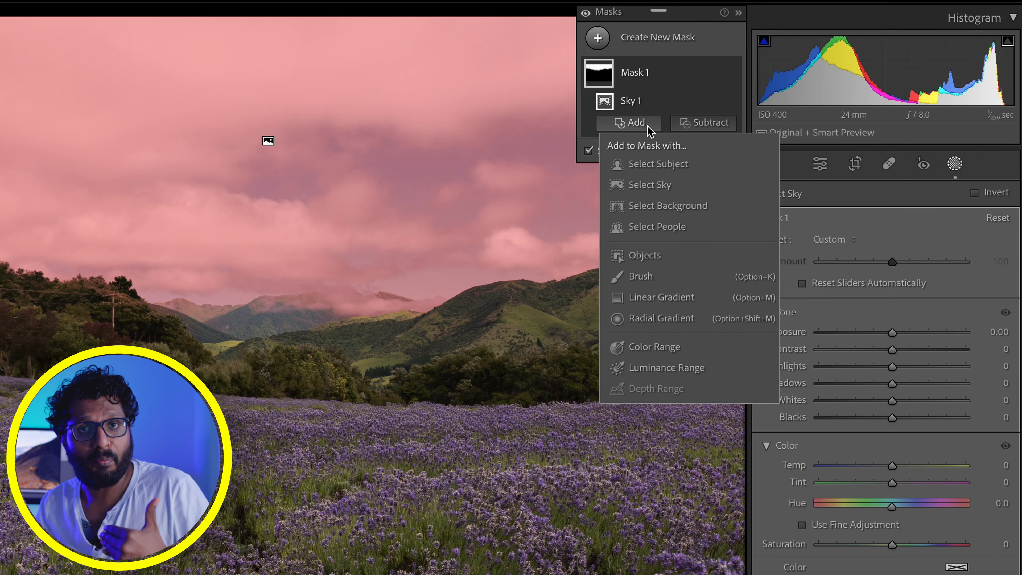
{"action": "left_click", "coordinate": [726, 121]}
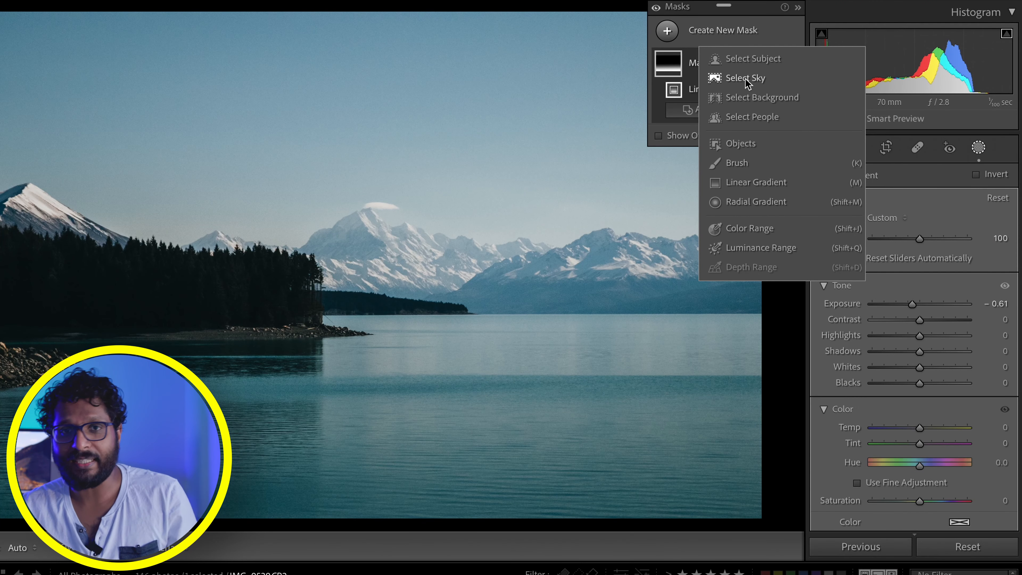
- Add a sky mask to the mountain lake photo and set its exposure to −0.89
{"action": "left_click", "coordinate": [745, 78]}
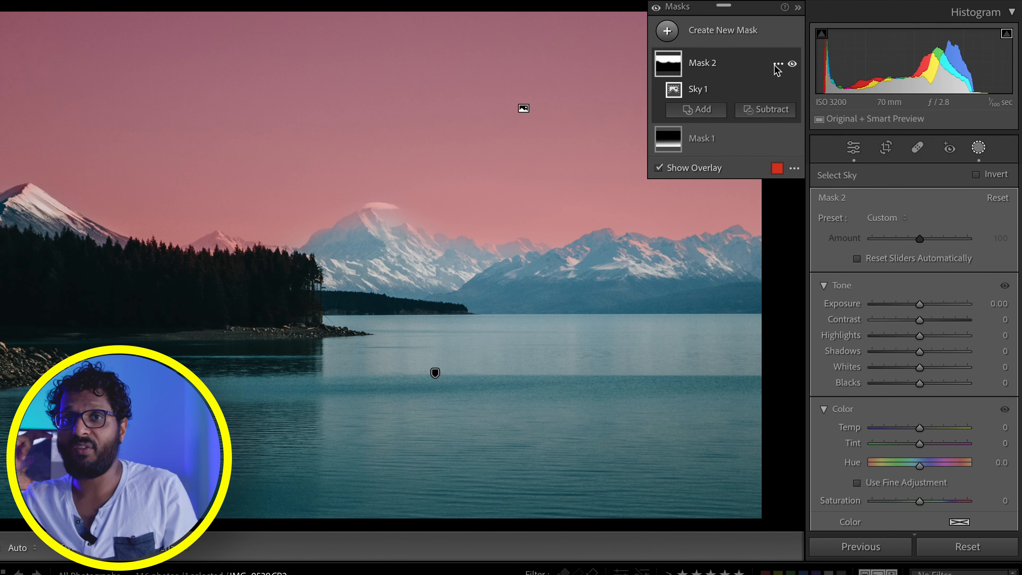
{"action": "left_click", "coordinate": [777, 64]}
{"action": "mouse_move", "coordinate": [850, 137]}
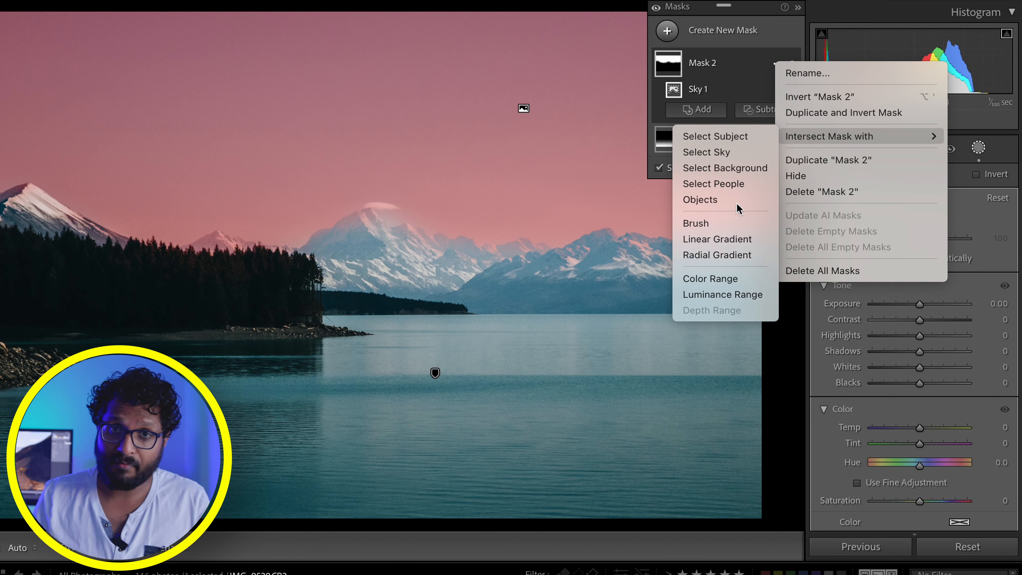
{"action": "left_click", "coordinate": [745, 58]}
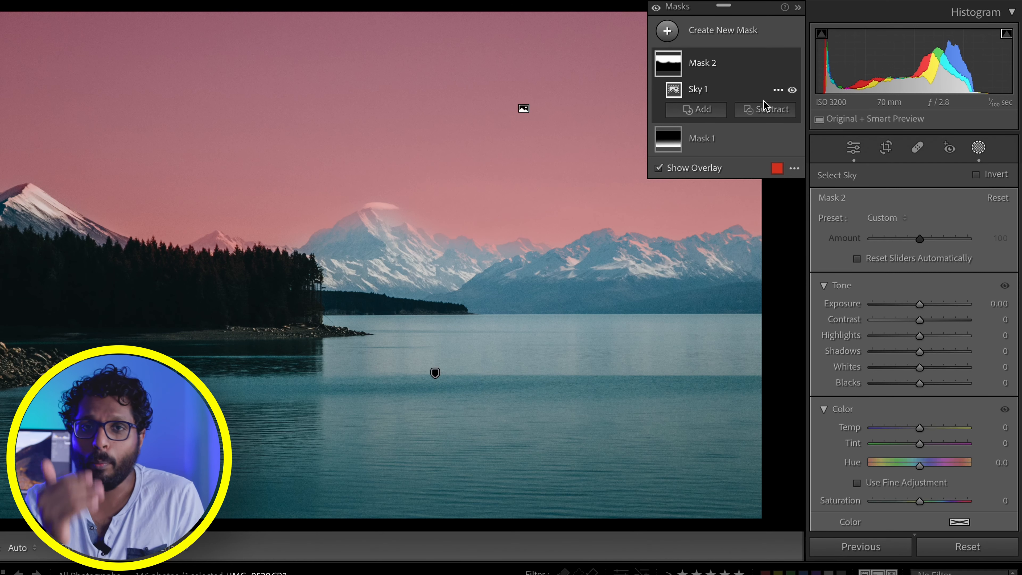
{"action": "mouse_move", "coordinate": [920, 305]}
{"action": "left_mouse_down"}
{"action": "mouse_move", "coordinate": [904, 304]}
{"action": "mouse_move", "coordinate": [935, 304]}
{"action": "mouse_move", "coordinate": [909, 304]}
{"action": "left_mouse_up"}
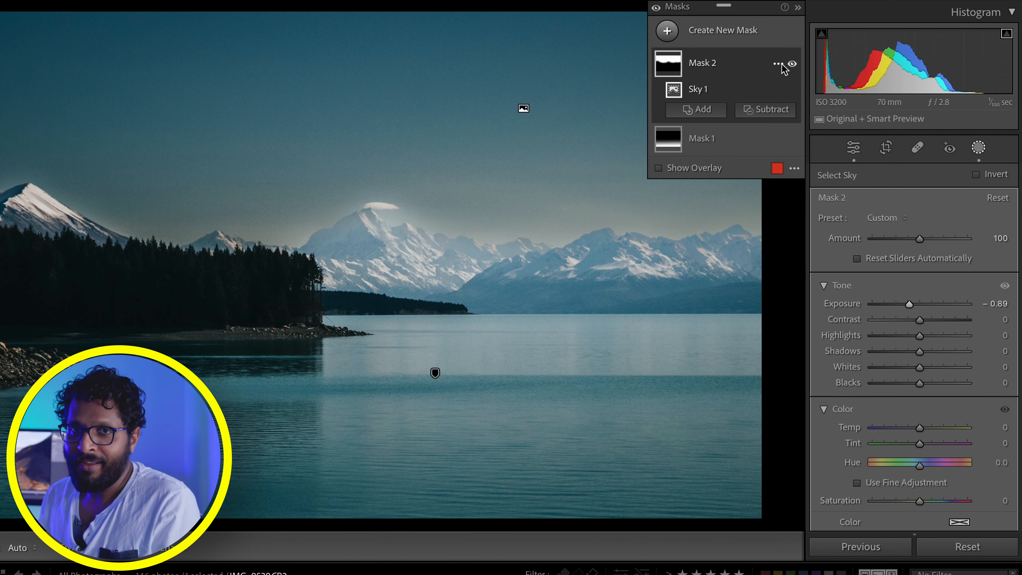
- Intersect Mask 2 with a linear gradient running vertically from the upper sky to just above the lake's far shoreline
{"action": "left_click", "coordinate": [781, 64]}
{"action": "mouse_move", "coordinate": [830, 137]}
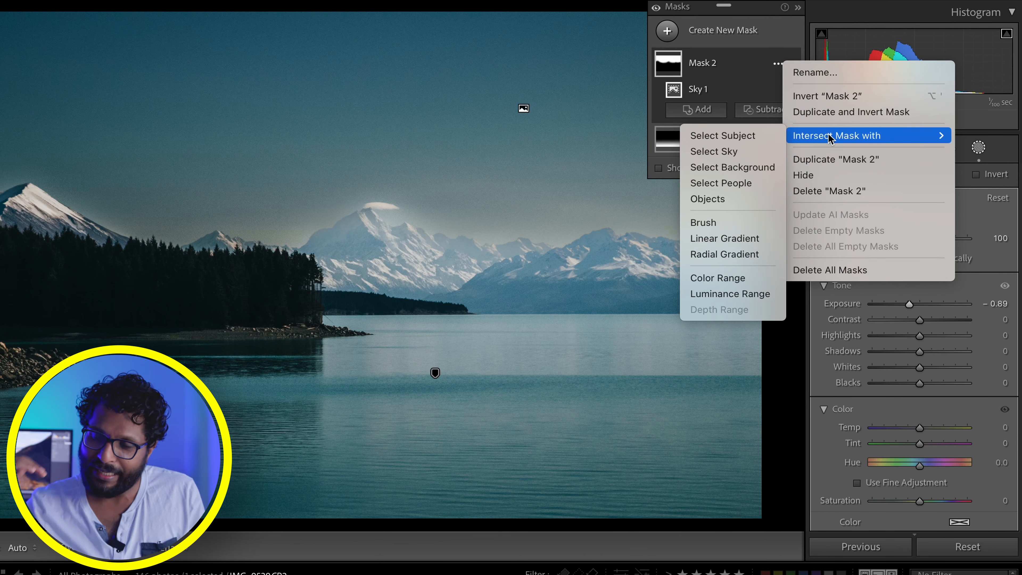
{"action": "left_click", "coordinate": [738, 238]}
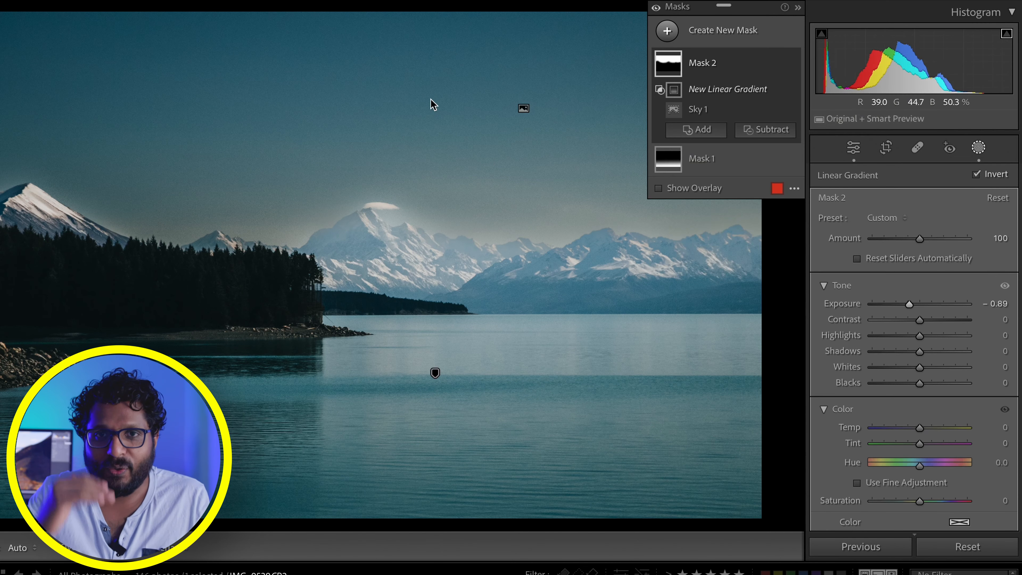
{"action": "left_click_drag", "start_coordinate": [430, 94], "coordinate": [430, 302]}
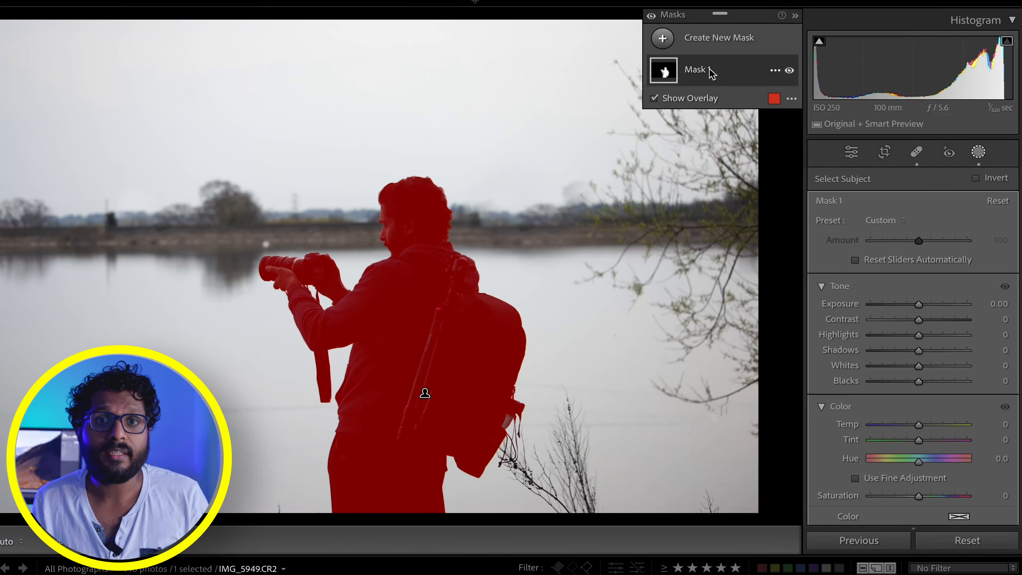
- Raise the exposure of the subject mask on the photographer with the backpack
{"action": "left_click_drag", "start_coordinate": [921, 304], "coordinate": [957, 310]}
{"action": "mouse_move", "coordinate": [774, 72]}
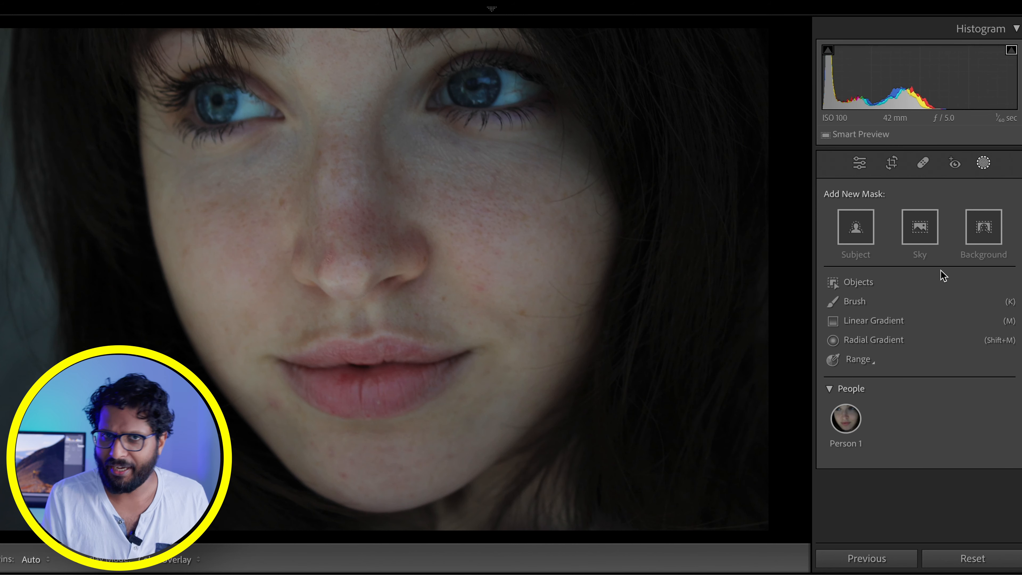
- Select Person 1 as the basis for a people mask in the close-up portrait
{"action": "mouse_move", "coordinate": [855, 426]}
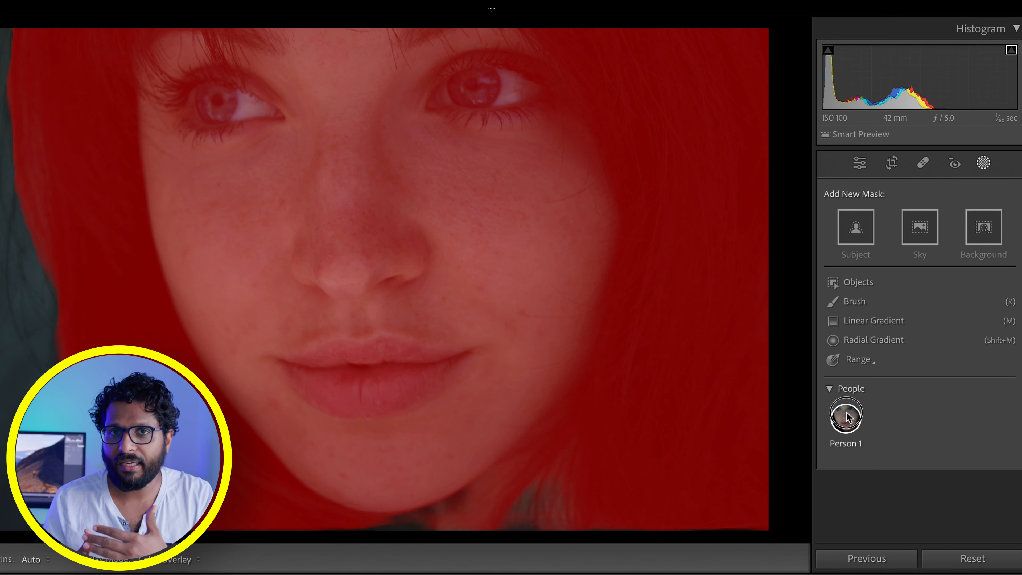
{"action": "left_click", "coordinate": [846, 417]}
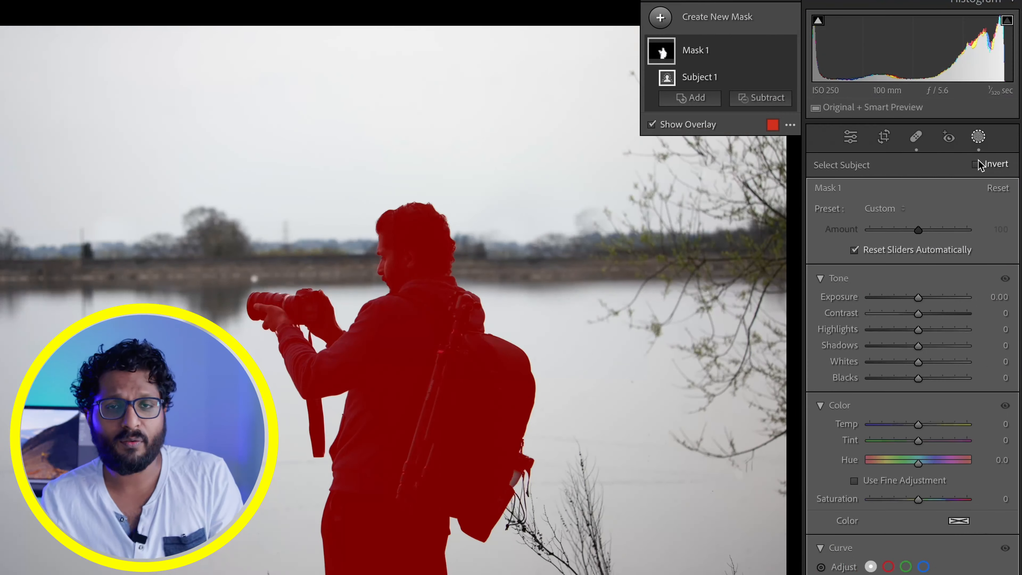
- Toggle the inversion of the photographer's subject mask on and off
{"action": "left_click", "coordinate": [704, 164]}
{"action": "left_click", "coordinate": [978, 165]}
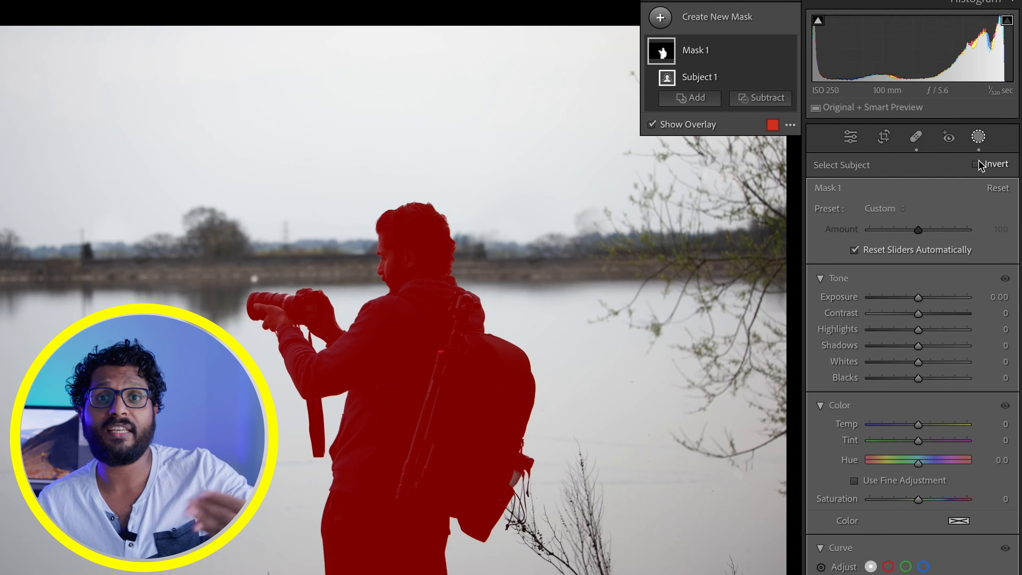
{"action": "left_click", "coordinate": [979, 165]}
{"action": "left_click", "coordinate": [979, 164]}
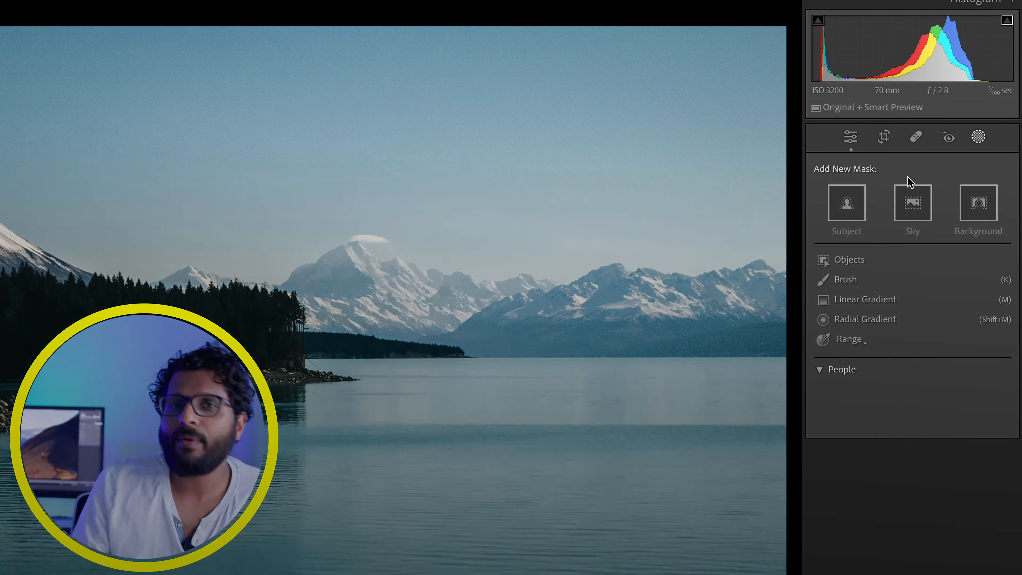
- Create a sky mask on the mountain lake photo and adjust its exposure
{"action": "left_click", "coordinate": [909, 189]}
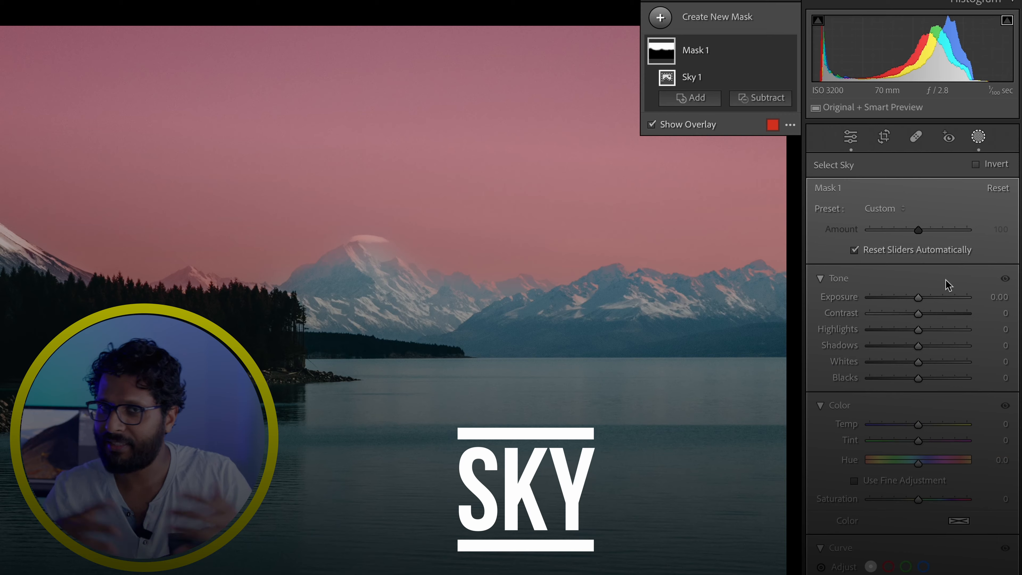
{"action": "left_click_drag", "start_coordinate": [913, 298], "coordinate": [921, 329]}
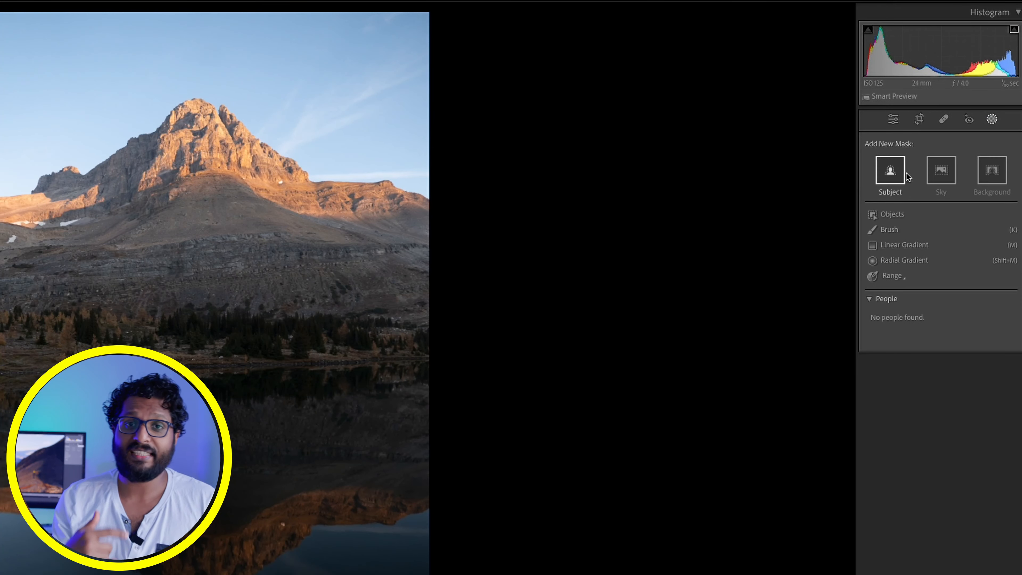
- Create a subject mask on the sunlit mountain photo and check the types available for a new mask
{"action": "left_click", "coordinate": [907, 173]}
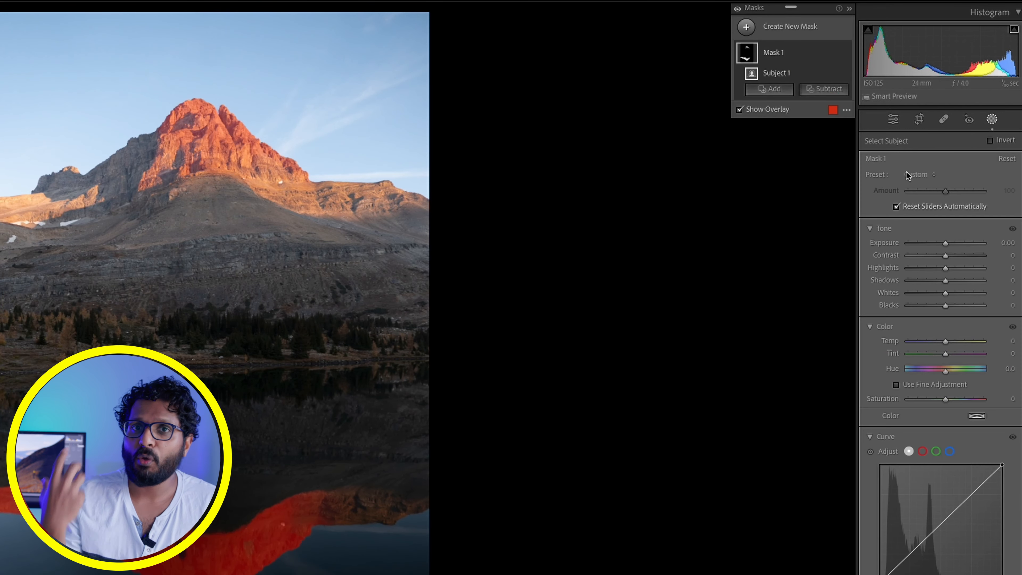
{"action": "left_click", "coordinate": [747, 28]}
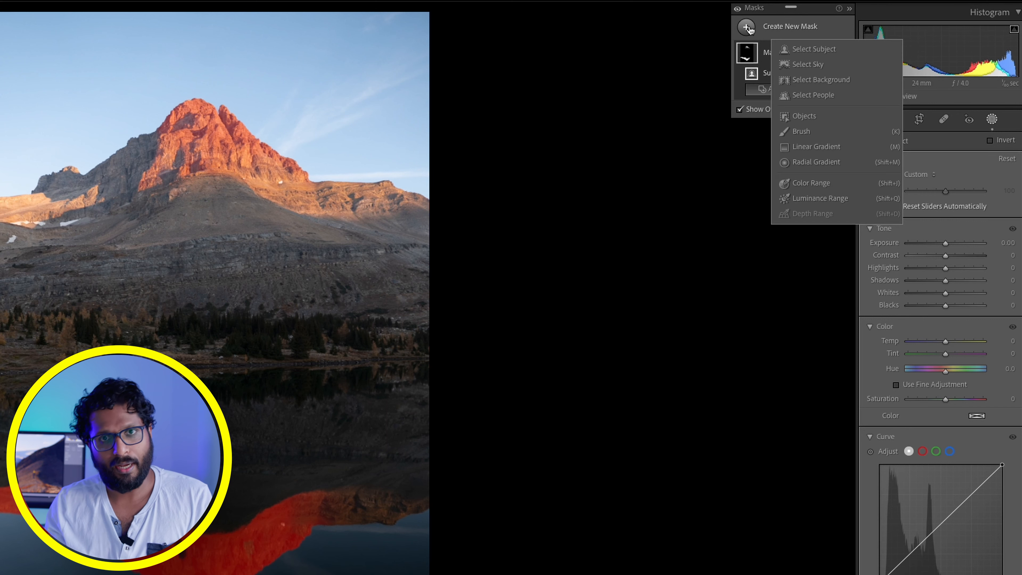
{"action": "left_click", "coordinate": [748, 29]}
{"action": "left_click", "coordinate": [748, 29]}
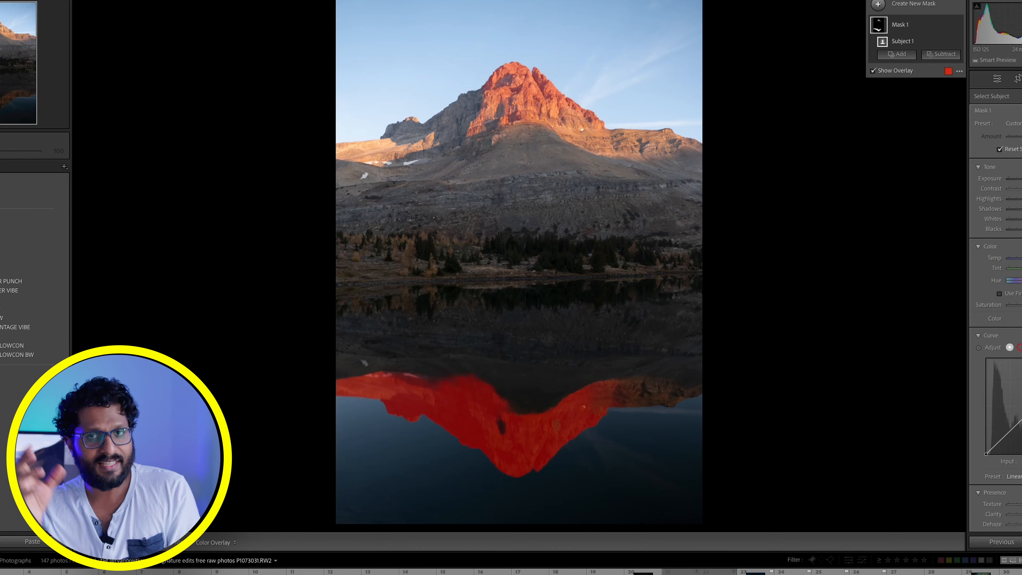
- Switch to the Library and open the photo of the couple in the kitchen from the Previous Import
{"action": "key", "text": "e"}
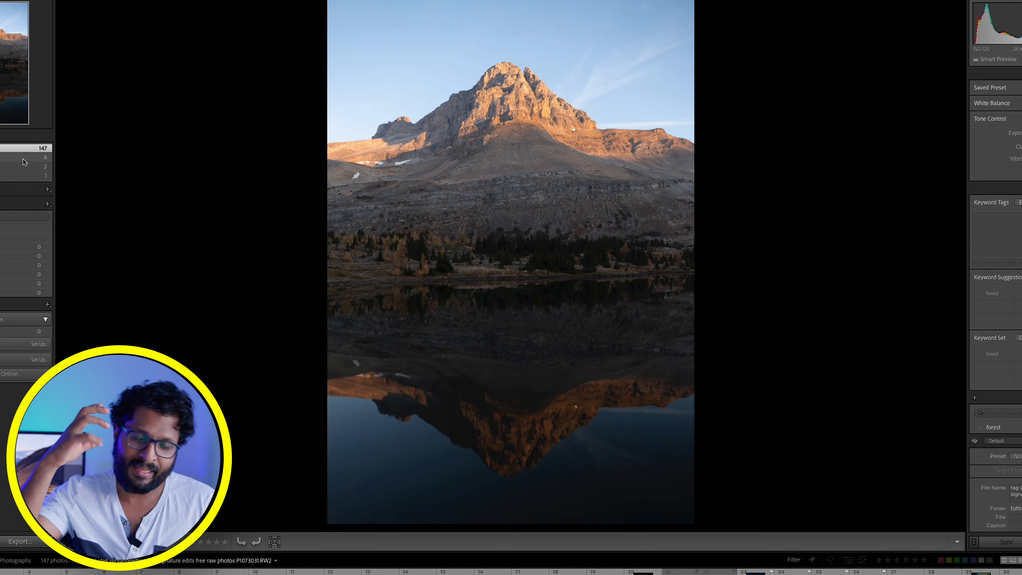
{"action": "left_click", "coordinate": [22, 175]}
{"action": "double_click", "coordinate": [133, 45]}
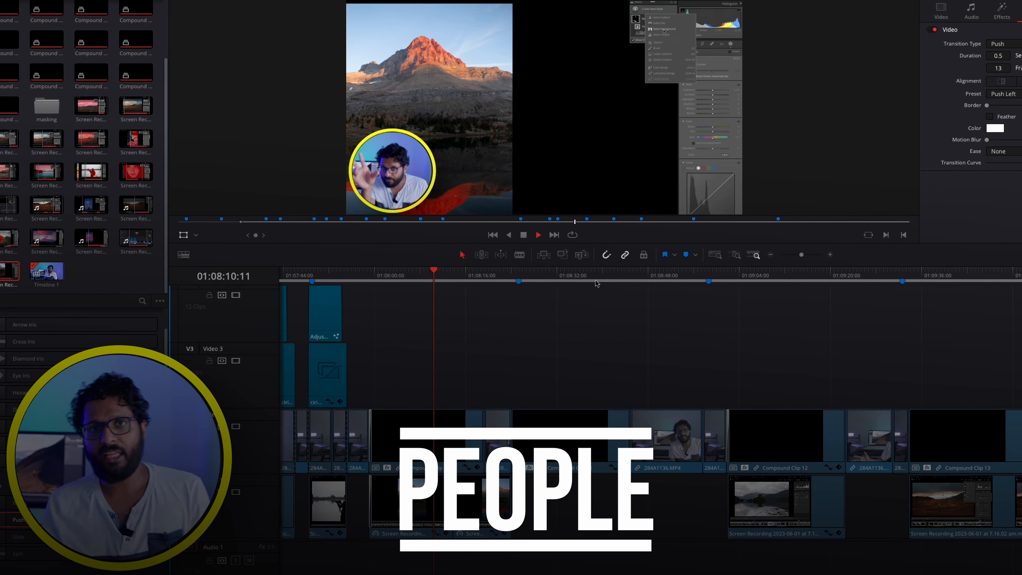
{"action": "left_click", "coordinate": [491, 277]}
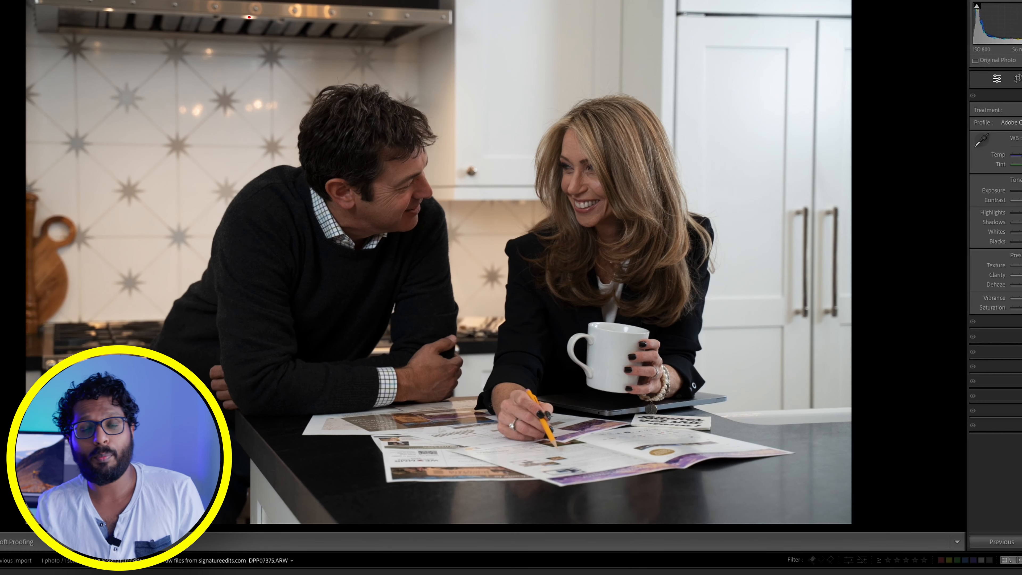
- Start a new Select People mask on the kitchen photo, choosing the man as an entire person and adding the woman to the selection
{"action": "key", "text": "shift+w"}
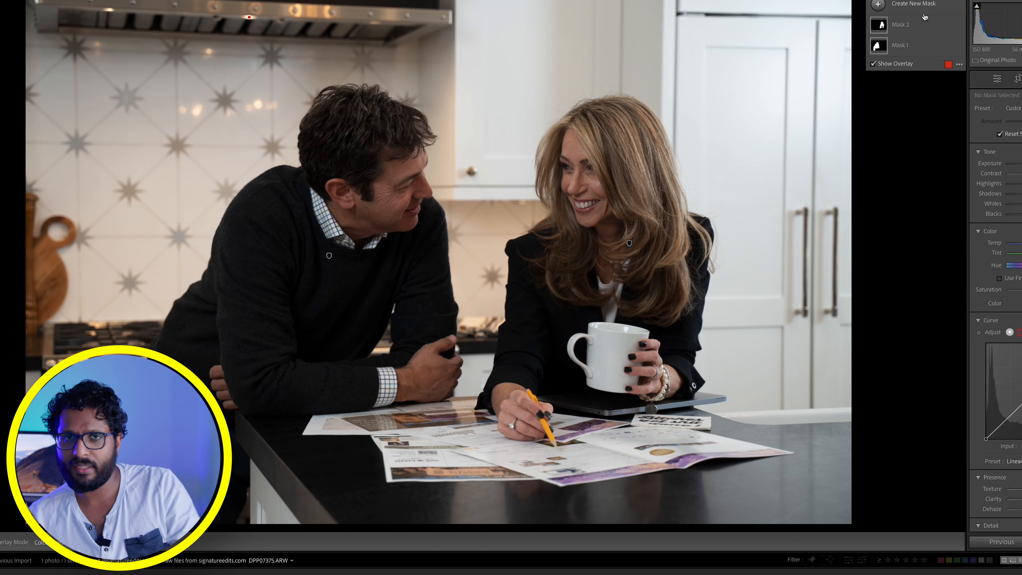
{"action": "left_click", "coordinate": [923, 6]}
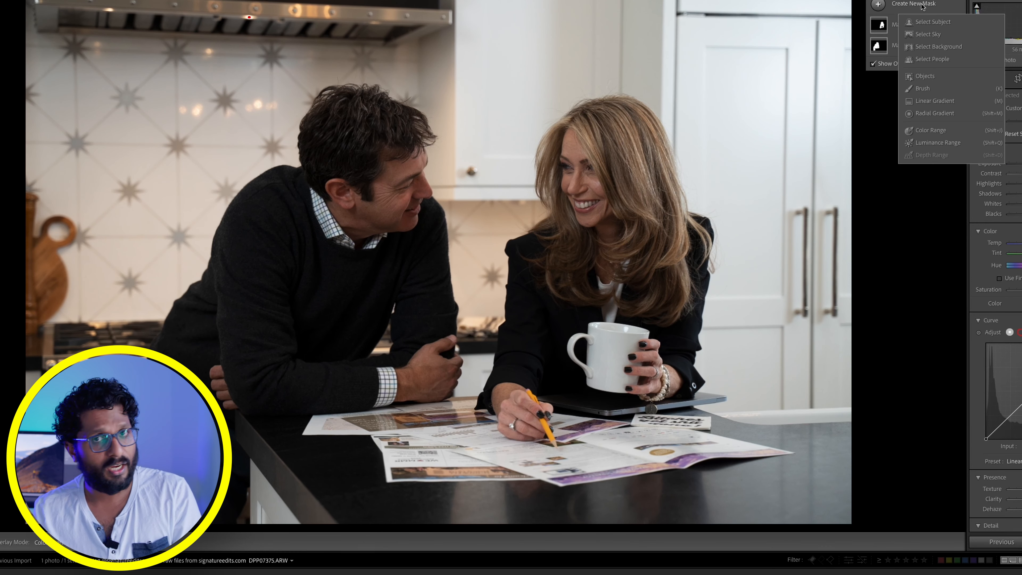
{"action": "left_click", "coordinate": [922, 59]}
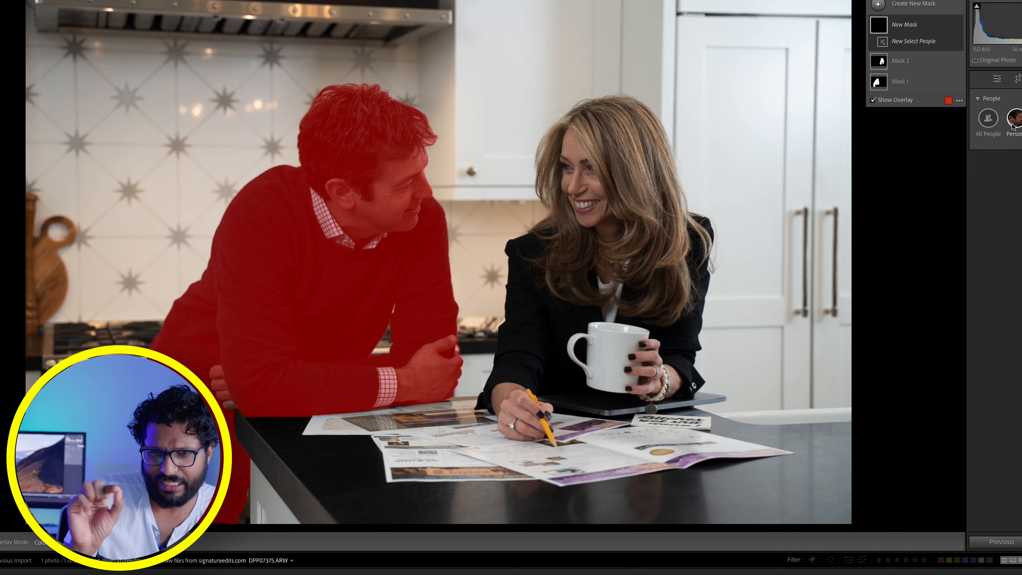
{"action": "left_click", "coordinate": [1013, 125]}
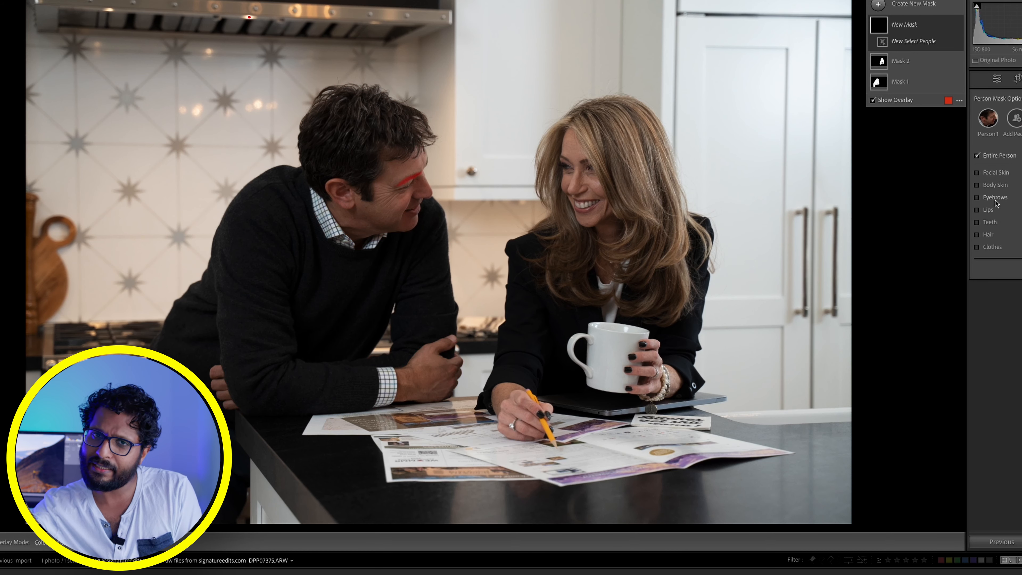
{"action": "left_click", "coordinate": [1014, 118]}
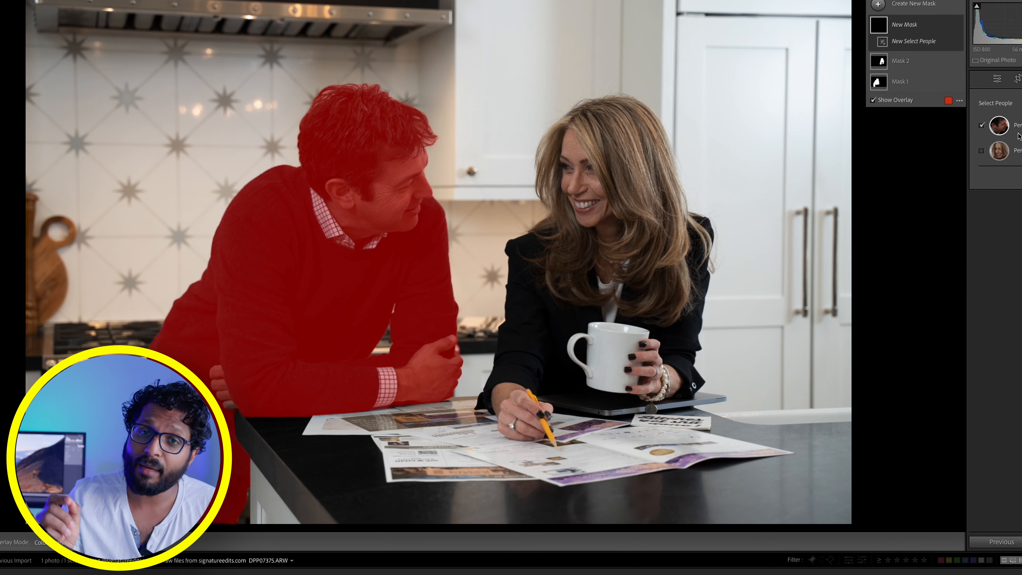
{"action": "left_click", "coordinate": [984, 152]}
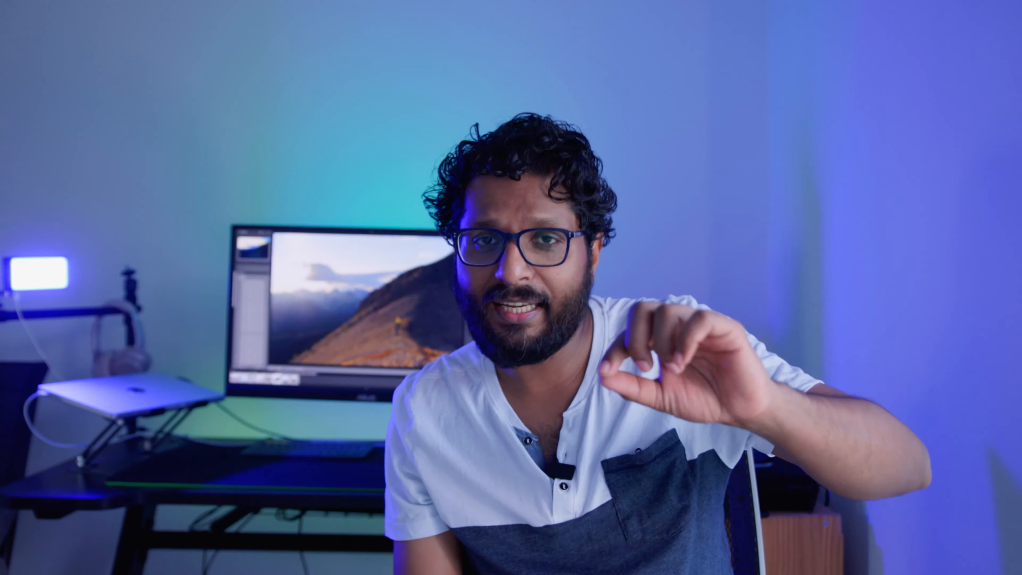